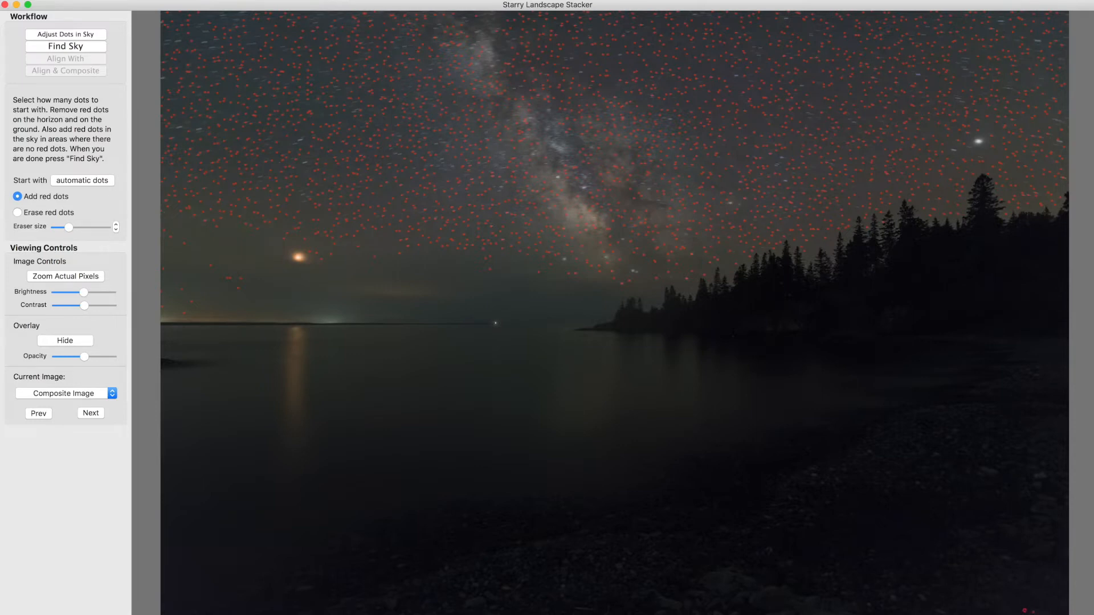
- Erase the stray red dots on the rocky ground in the image's lower-right corner and find the sky
key("e")
left_click_drag(1024, 610, 1030, 610)
left_click(65, 47)
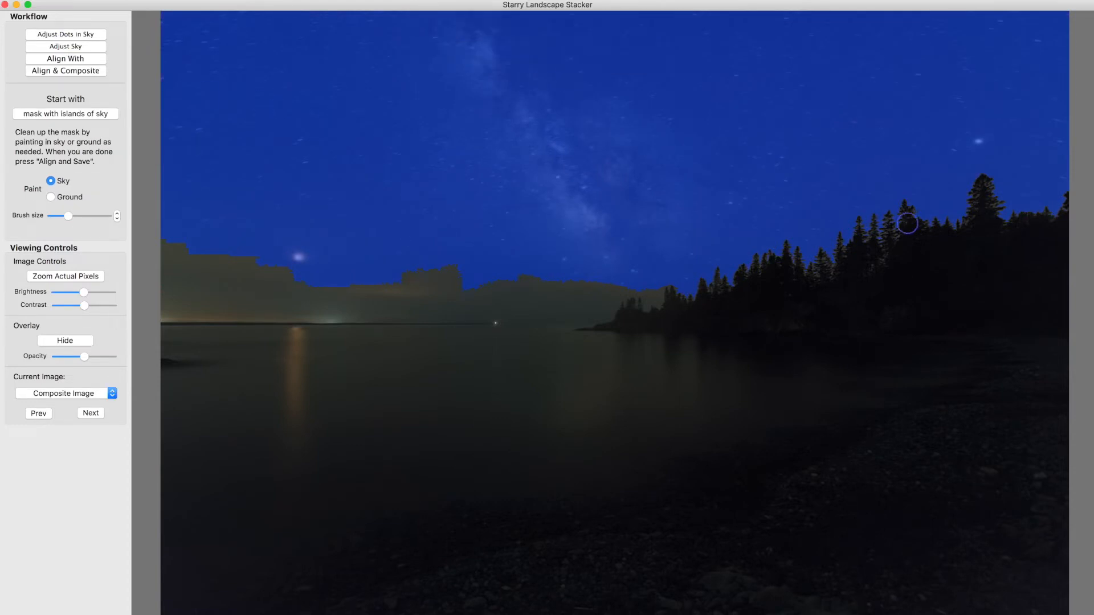
- Compare the sky mask with and without islands of sky between the trees, ending on the mask with islands
key("space")
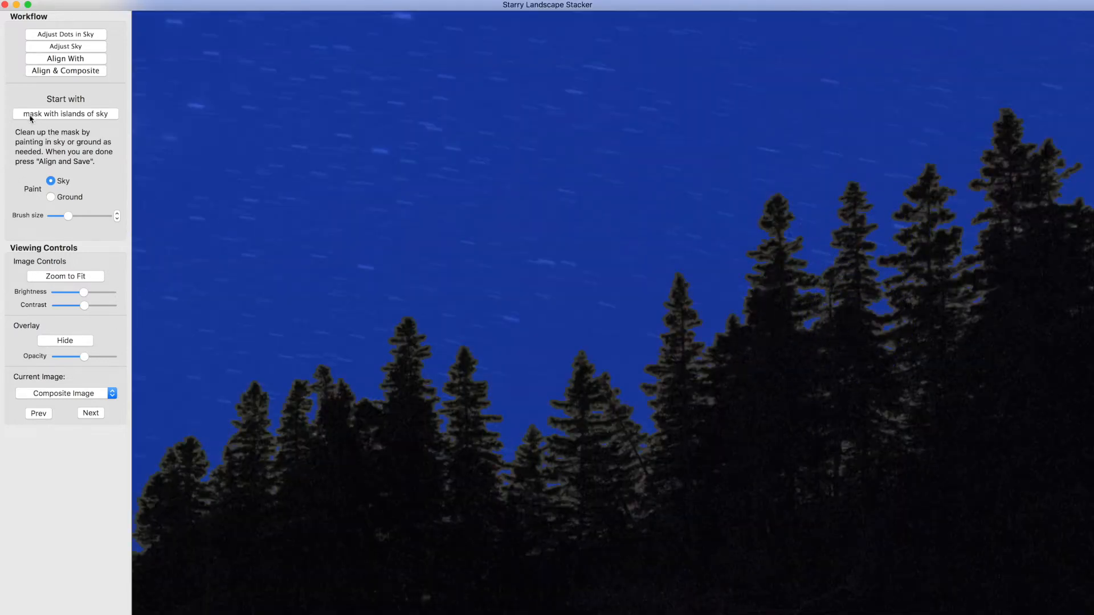
left_click(72, 117)
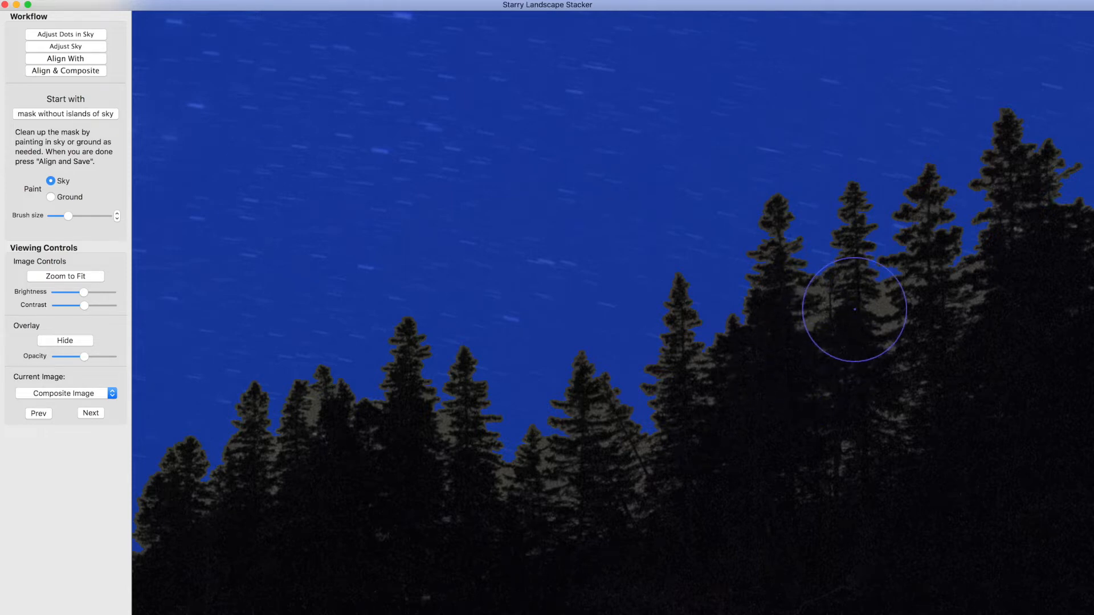
scroll(854, 309, "up", 3)
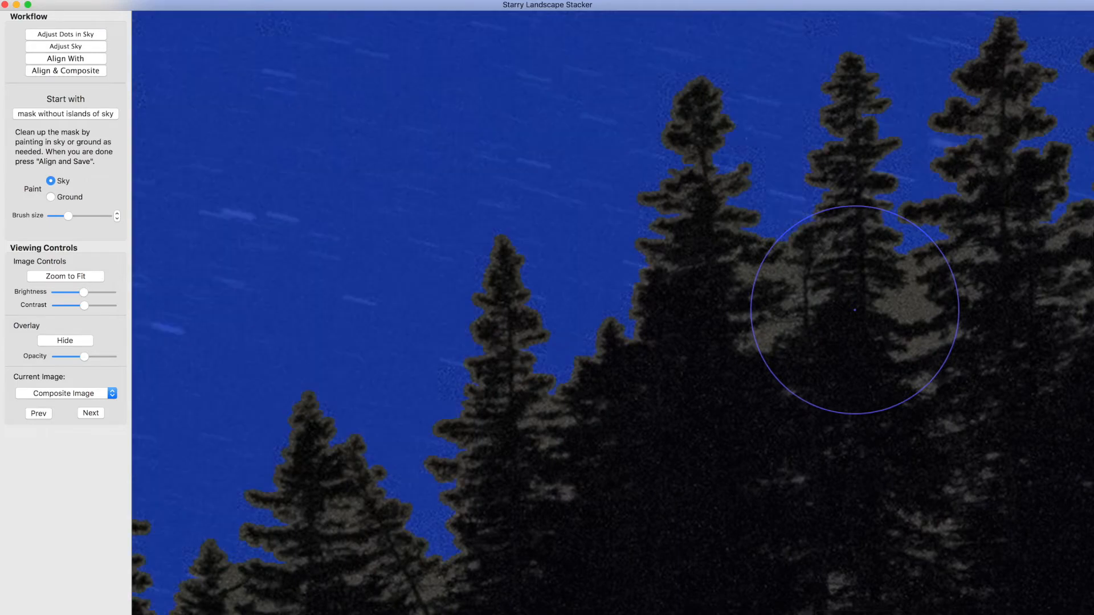
scroll(855, 310, "up", 2)
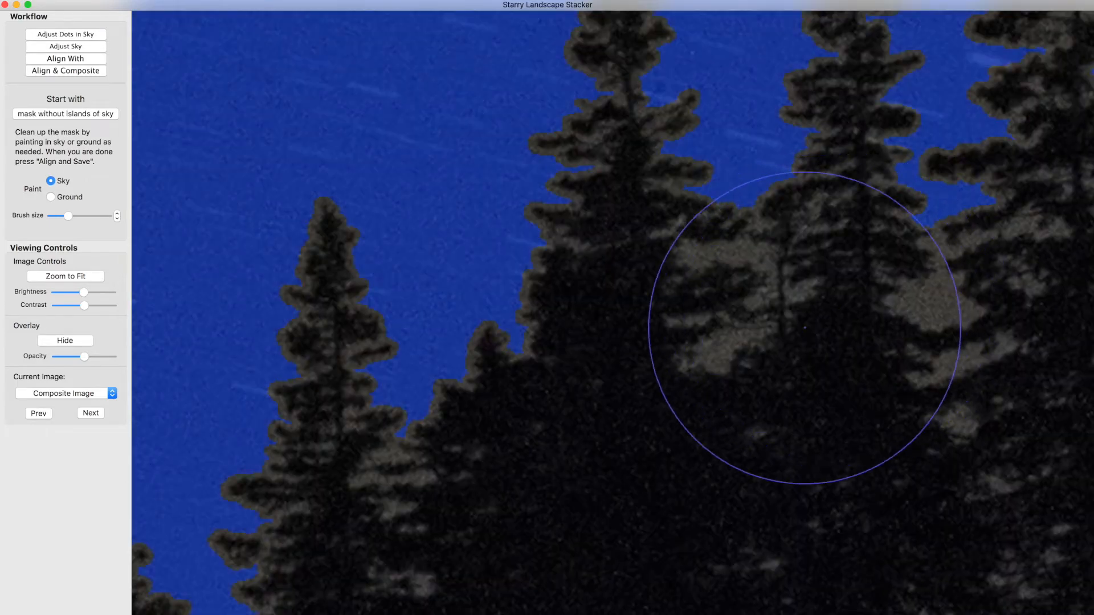
left_click(53, 118)
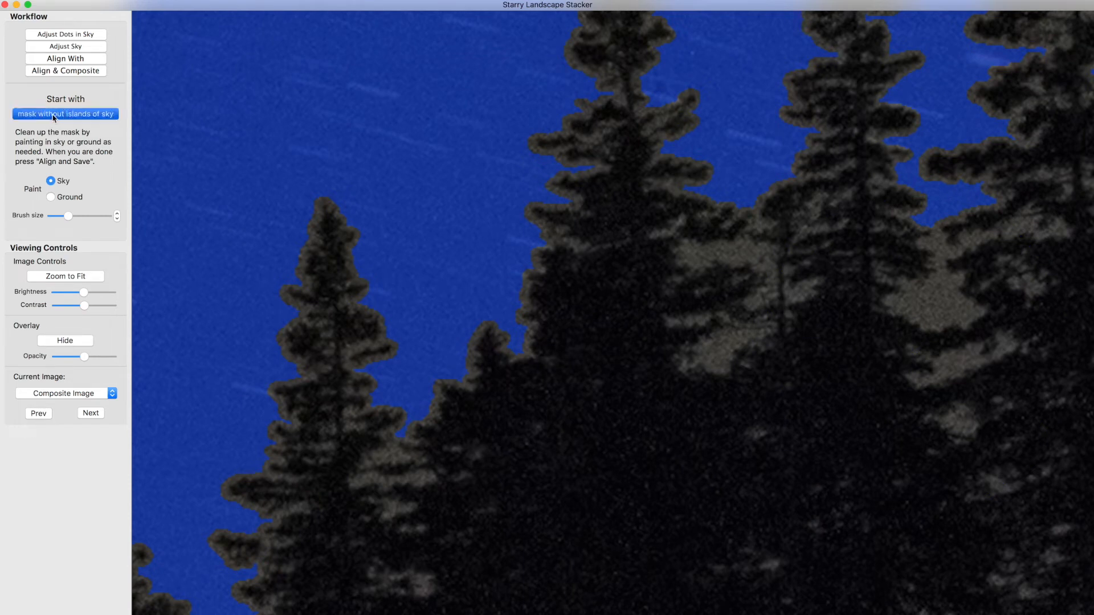
left_click(54, 118)
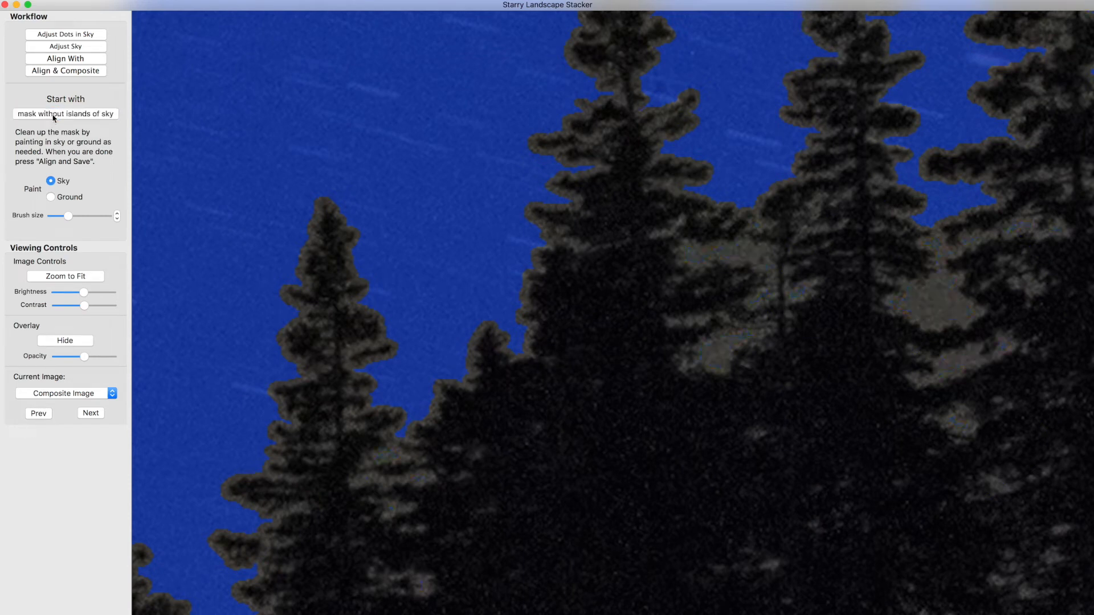
left_click(54, 118)
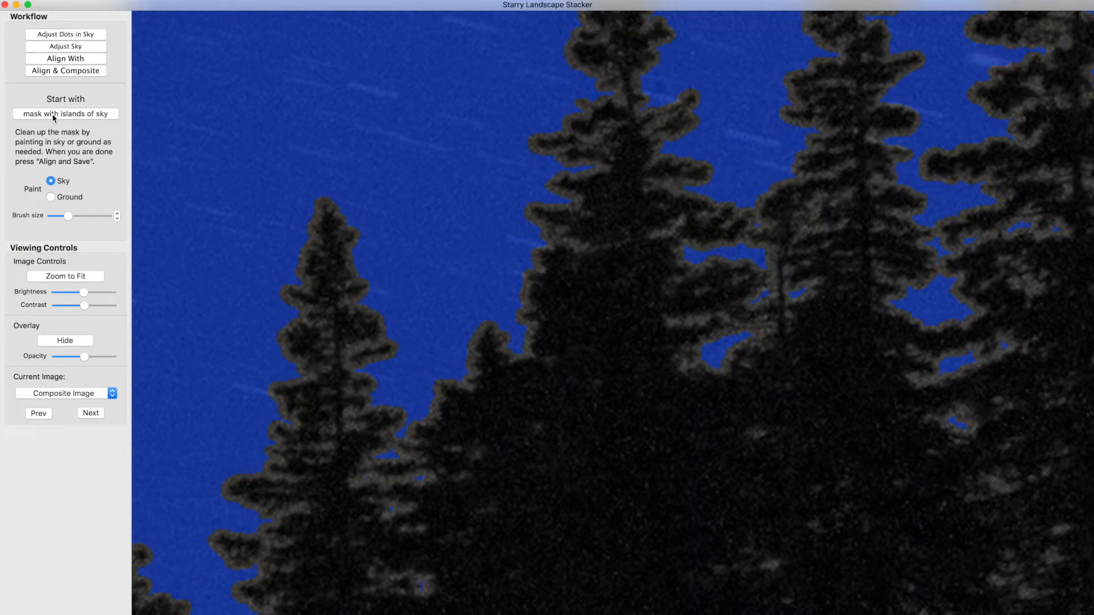
key("super+0")
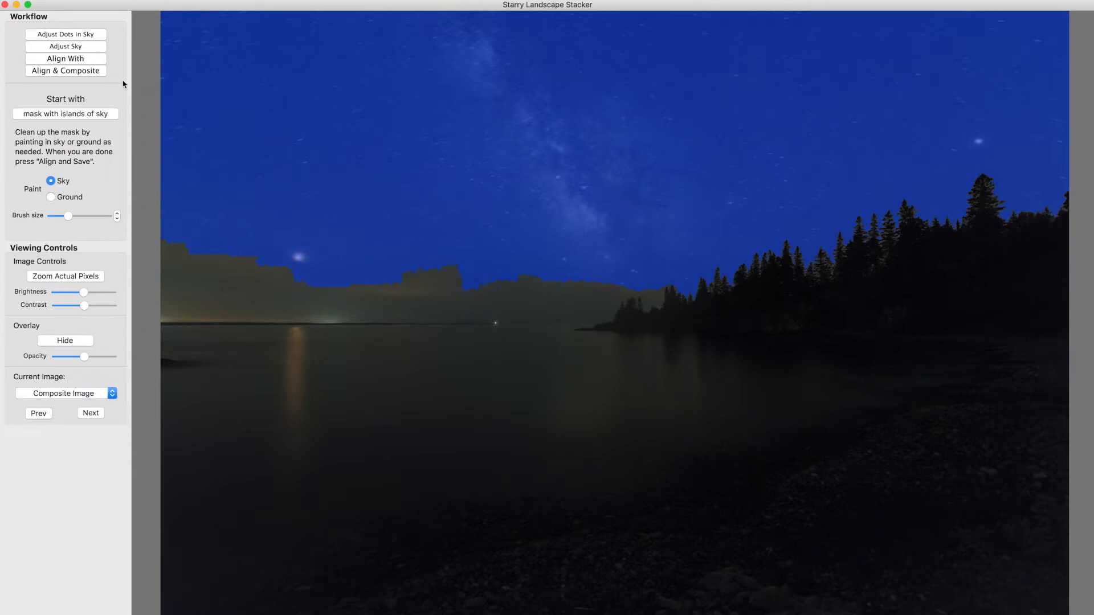
- Delete the current sky mask to edit the red dots again, and cycle through the starting dot options
left_click(68, 36)
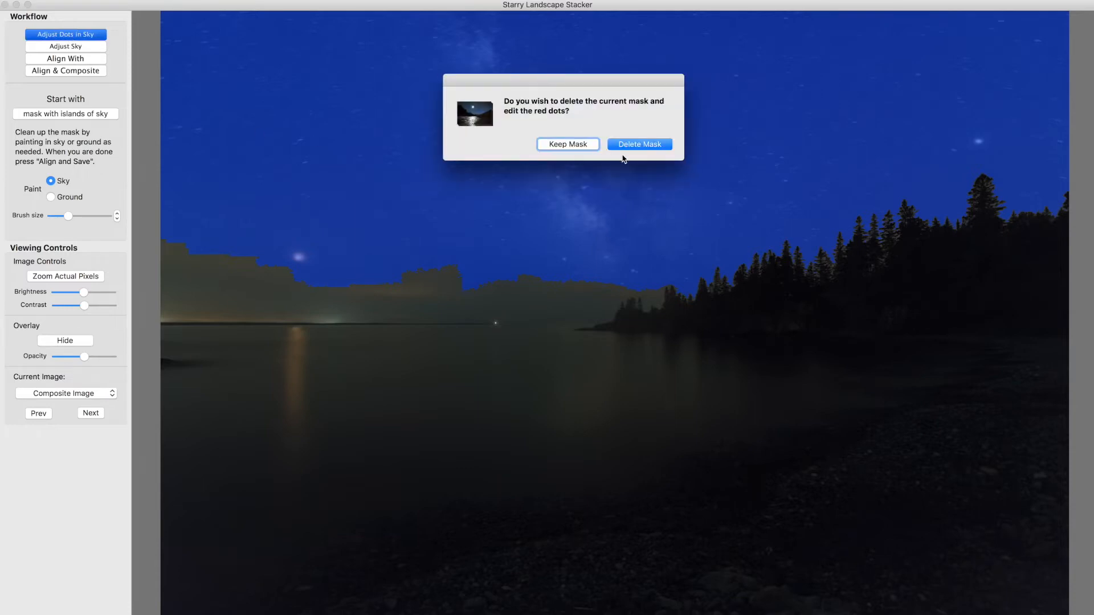
left_click(627, 147)
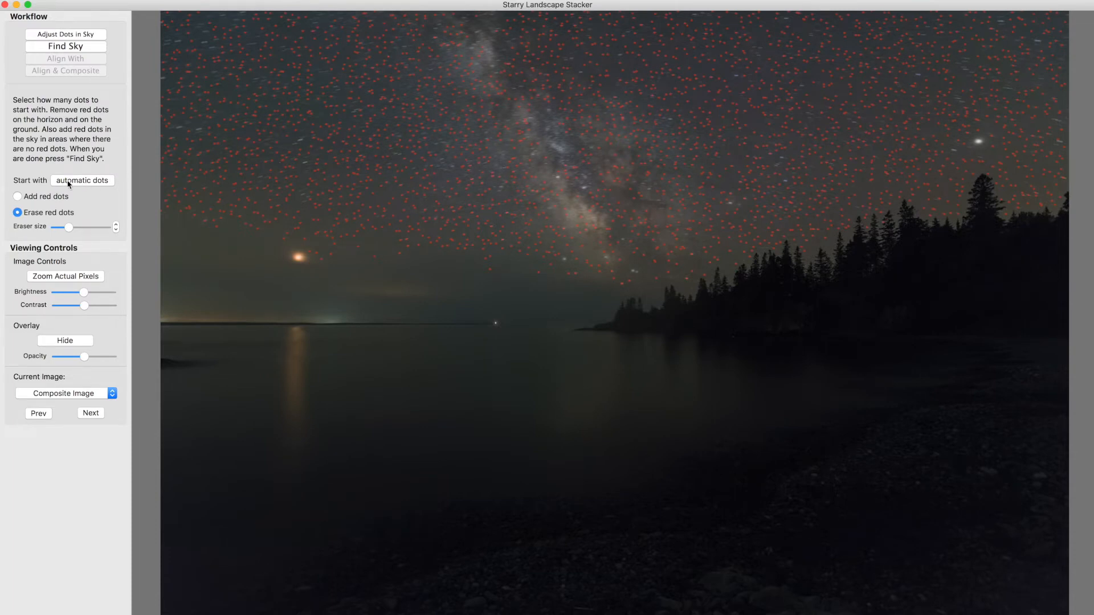
left_click(68, 181)
left_click(68, 182)
- Add red dots in the empty sky areas along the image's right, upper-left and left edges, and find the sky again
left_click(17, 196)
left_click_drag(1058, 97, 1058, 63)
left_click_drag(262, 20, 173, 19)
left_click_drag(169, 245, 169, 246)
left_click(57, 51)
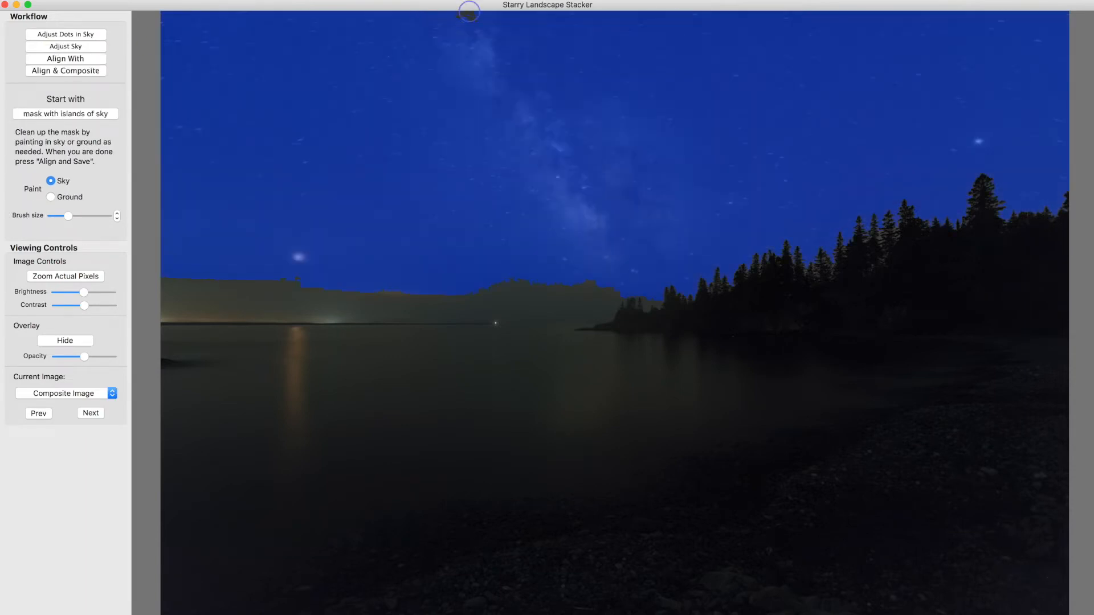
- Paint the small mask gap at the image's upper edge as sky, and toggle the islands-of-sky option while checking the trees
mouse_move(452, 15)
left_mouse_down()
mouse_move(487, 15)
mouse_move(460, 18)
left_mouse_up()
key("space")
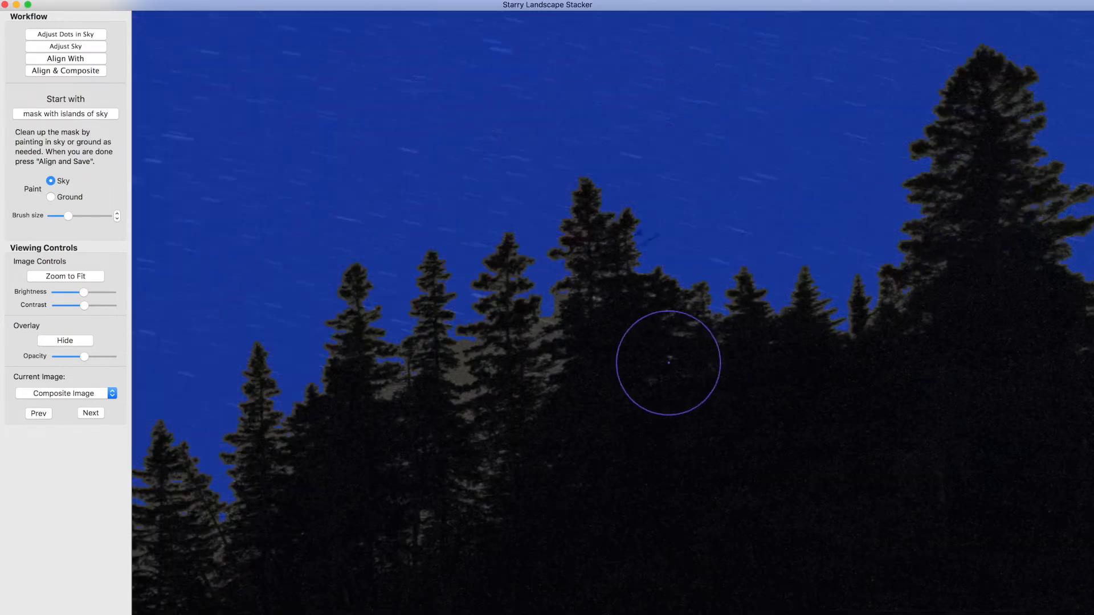
left_click(56, 116)
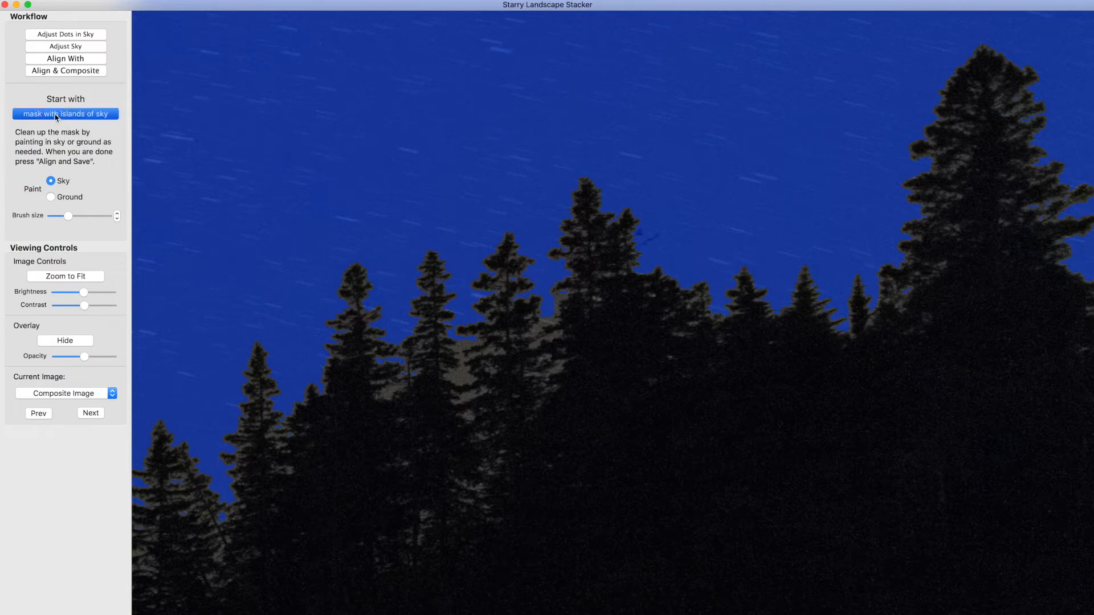
left_click(56, 116)
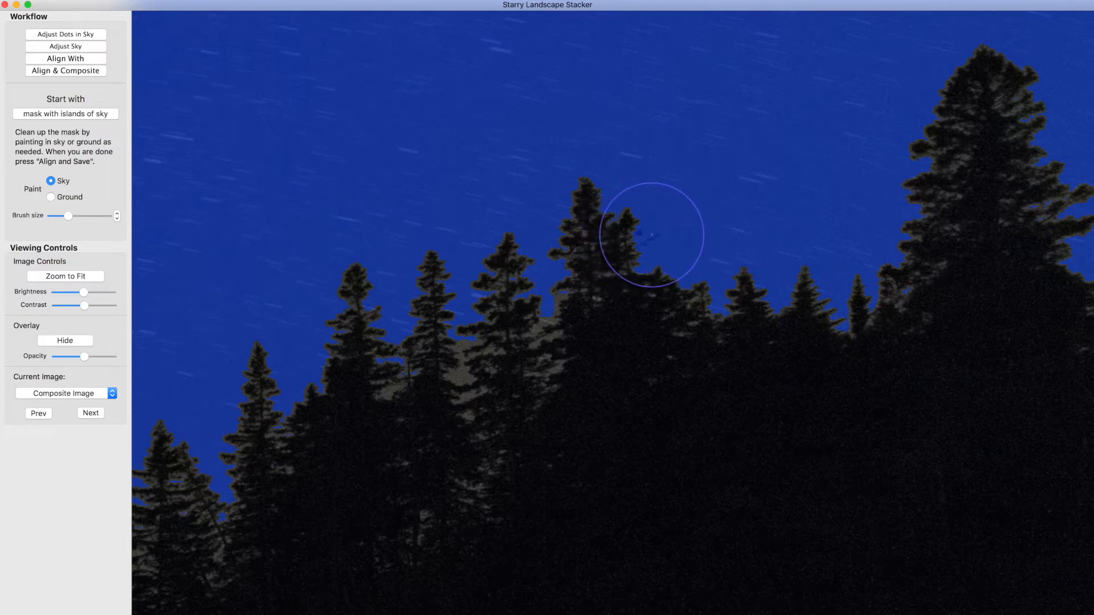
- Shrink the brush and paint the small branch beside the tall tree on the ridge as ground
key("[")
key("[")
key("[")
key("[")
key("[")
key("[")
key("[")
key("[")
key("[")
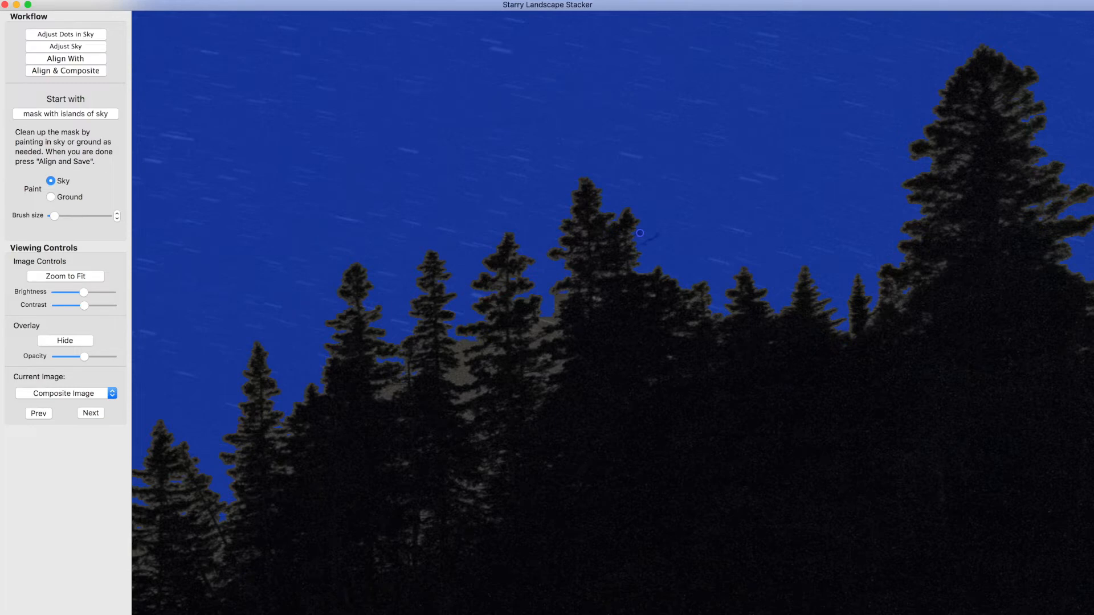
key("x")
mouse_move(631, 236)
left_mouse_down()
mouse_move(635, 249)
mouse_move(658, 235)
left_mouse_up()
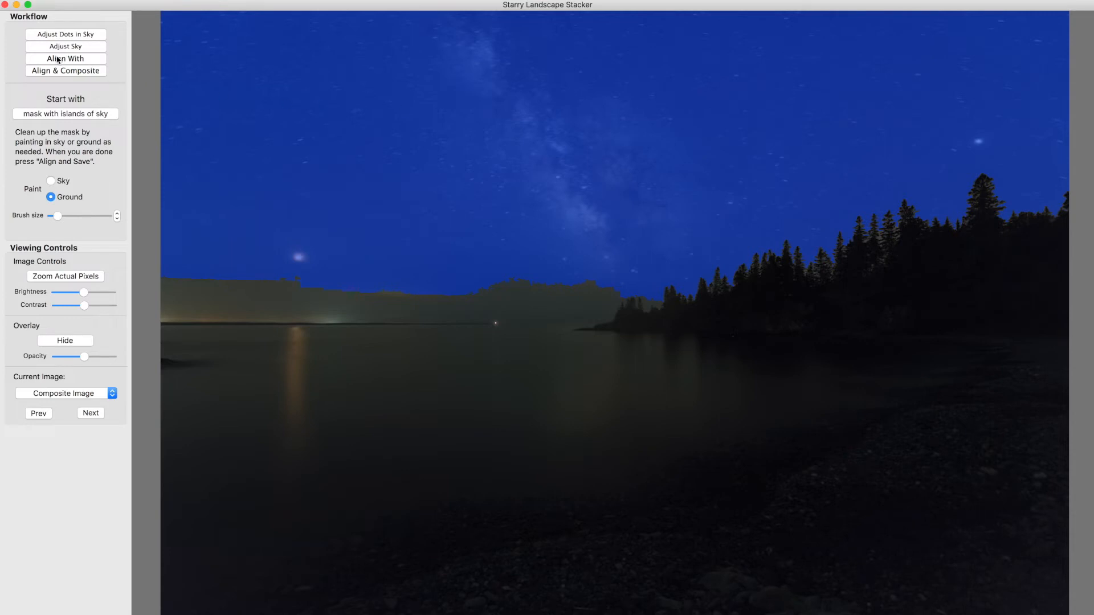
- Align and composite the images, and compare the noise over the water in the composite with the single frame _DSC6440.tif
left_click(45, 72)
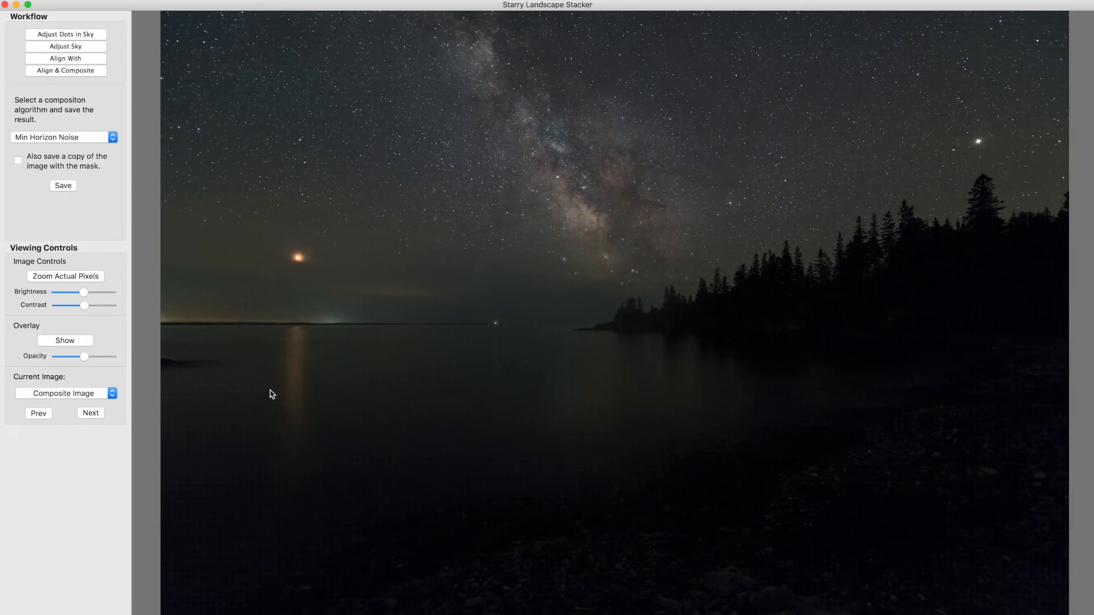
left_click(294, 391)
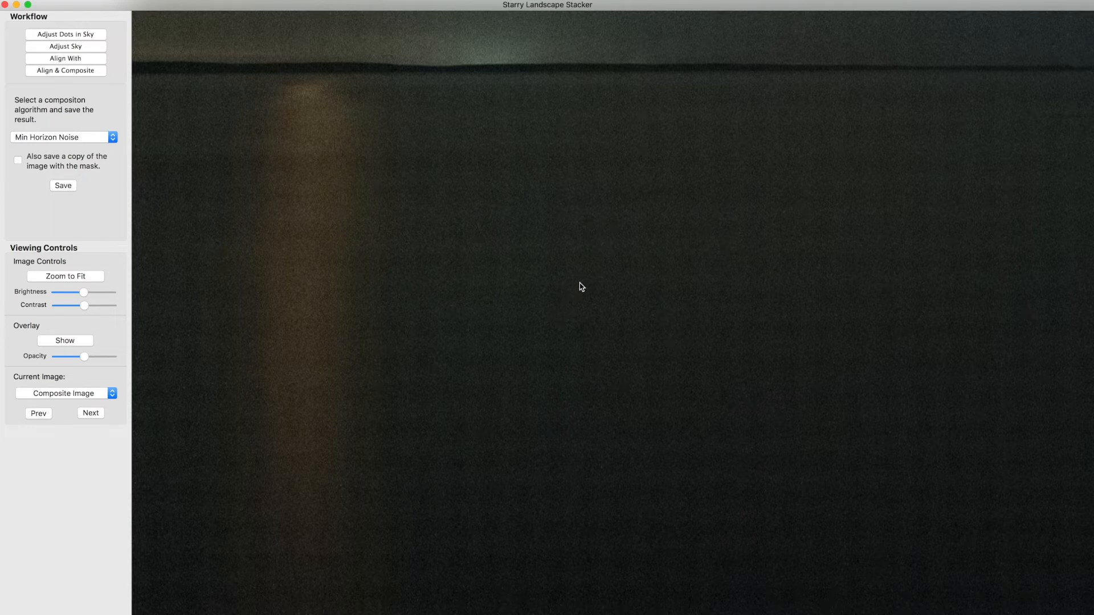
key("Left")
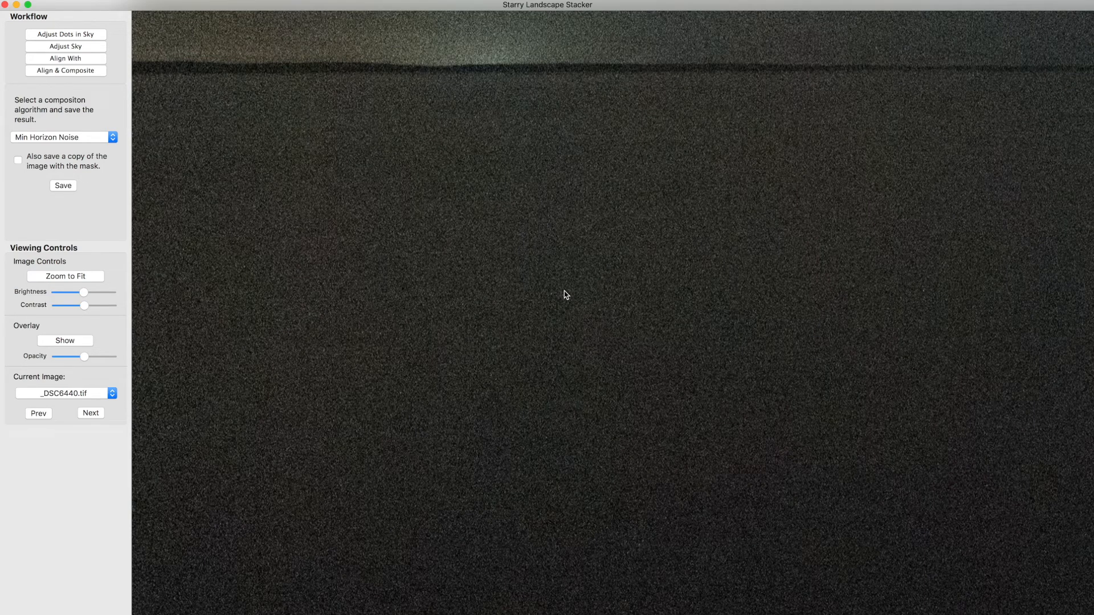
key("Right")
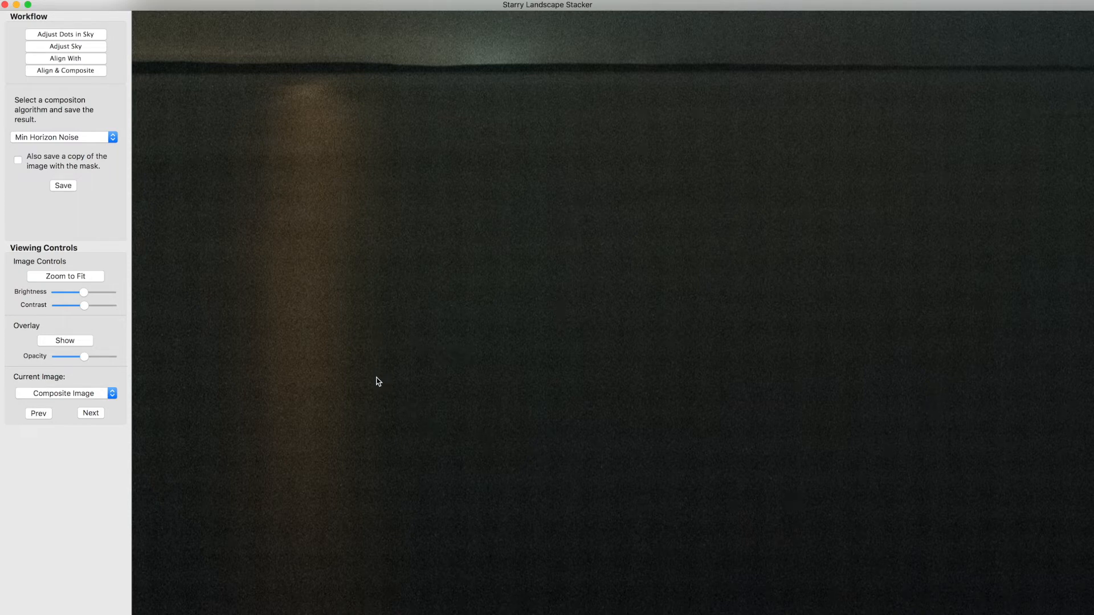
double_click(845, 389)
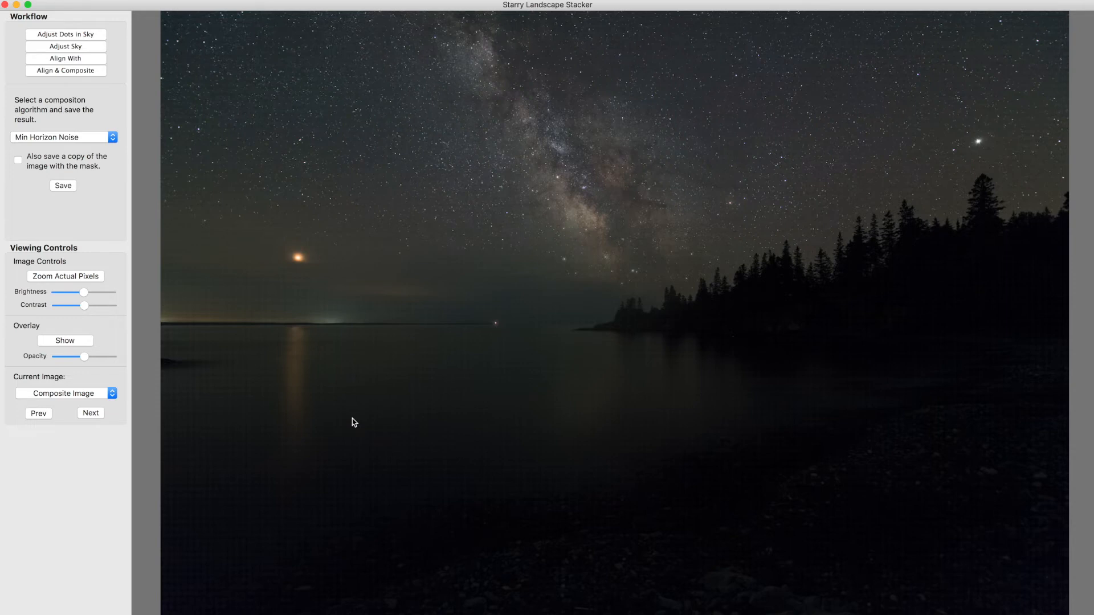
- Preview the Min Value and Max Value composition algorithms and return to Min Horizon Noise
left_click(60, 137)
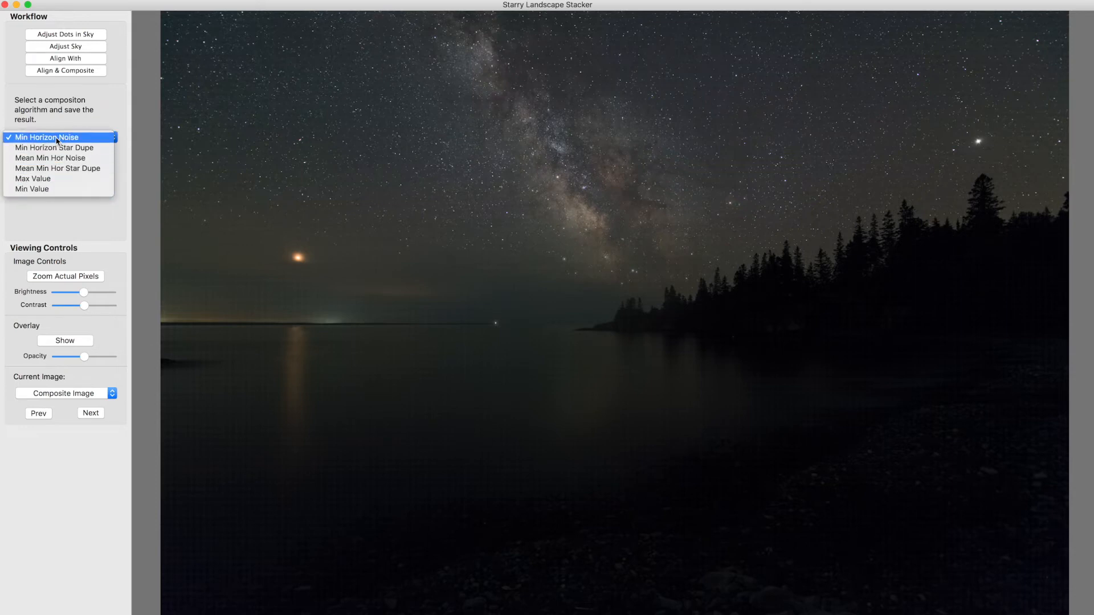
left_click(51, 193)
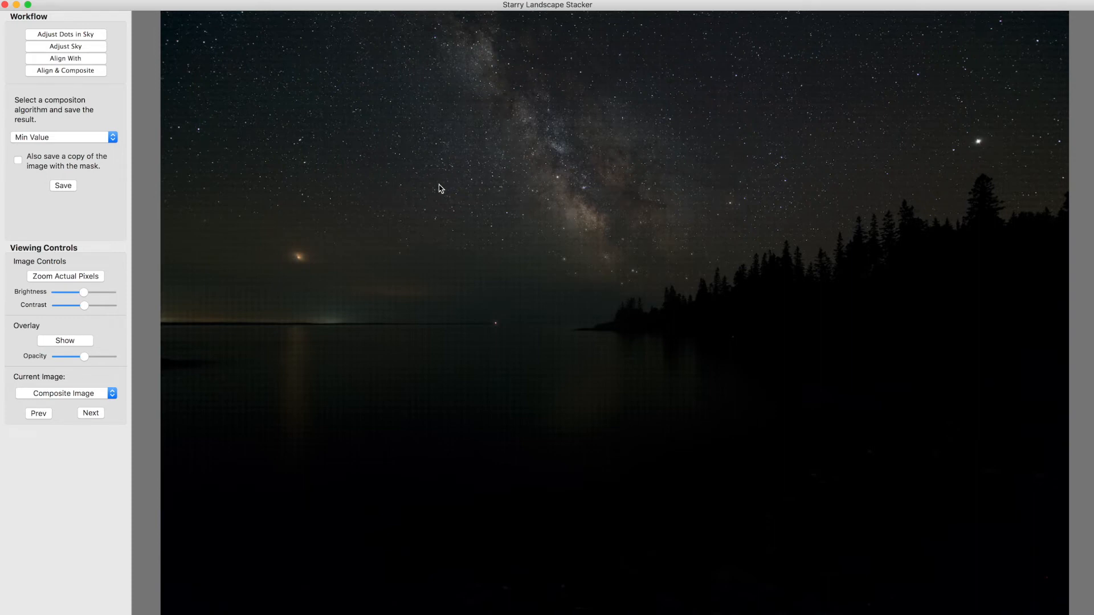
left_click(76, 141)
left_click(67, 131)
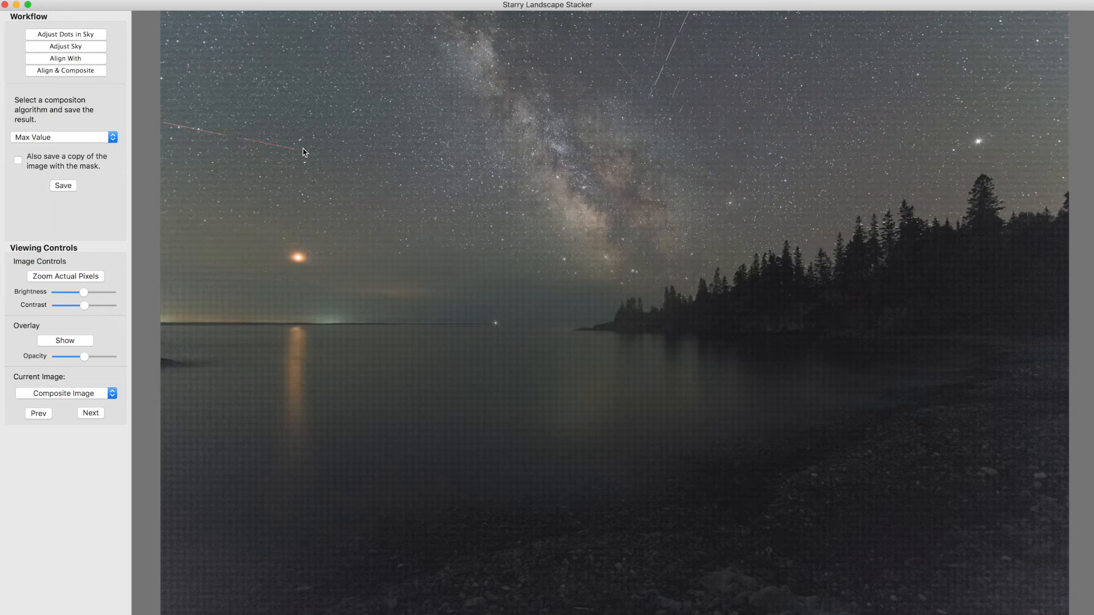
left_click(67, 139)
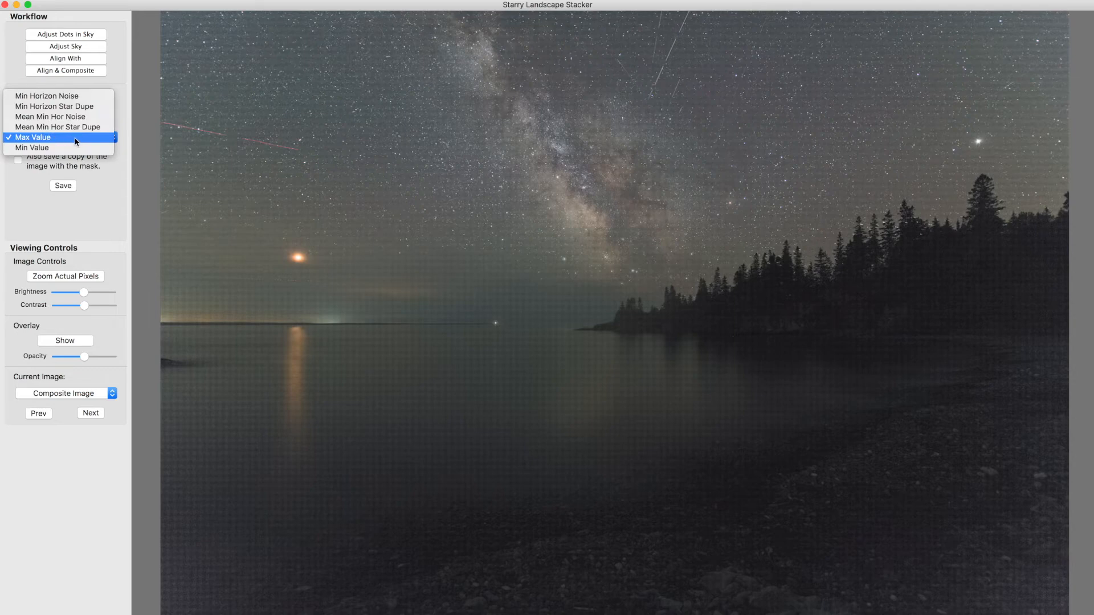
left_click(69, 98)
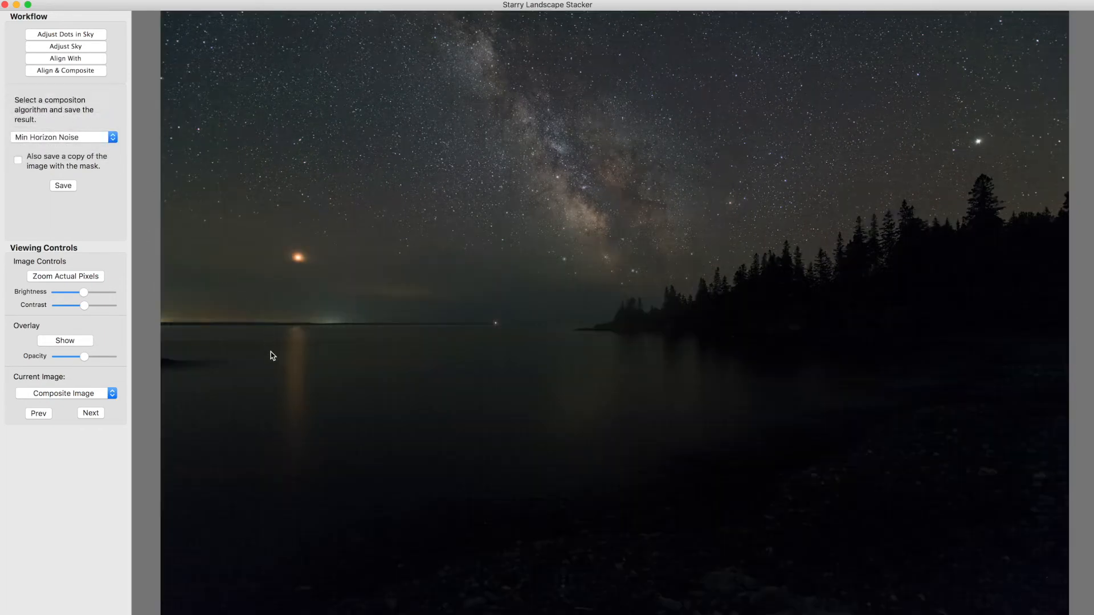
- Compare Min Horizon Star Dupe with Min Horizon Noise close up in the sky near the horizon, ending on Min Horizon Noise
double_click(294, 270)
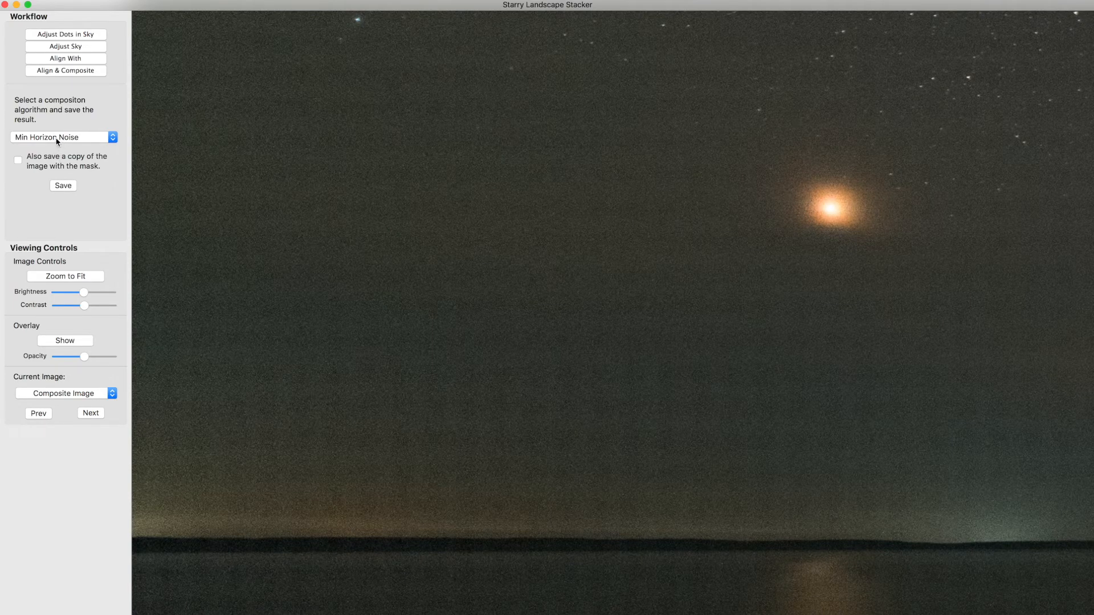
left_click(57, 140)
left_click(57, 149)
scroll(502, 379, "up", 5)
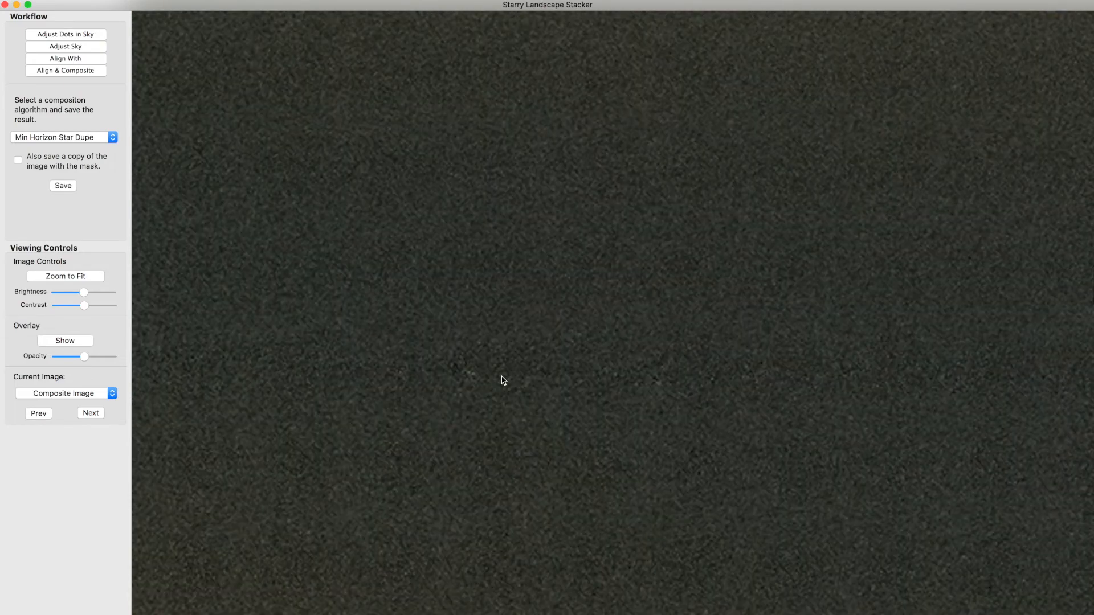
left_click(59, 135)
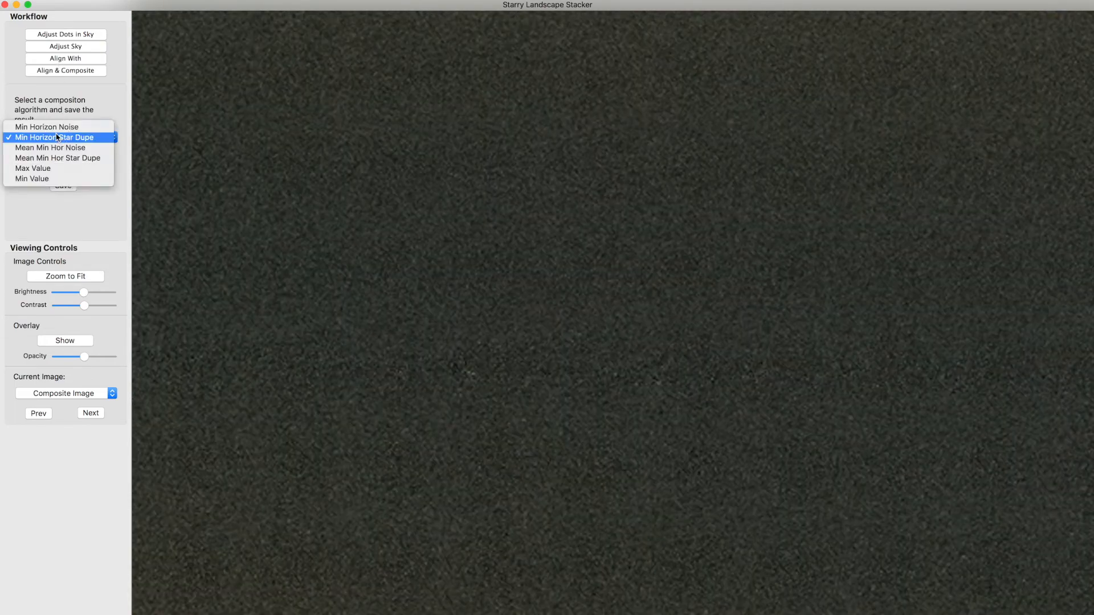
left_click(58, 132)
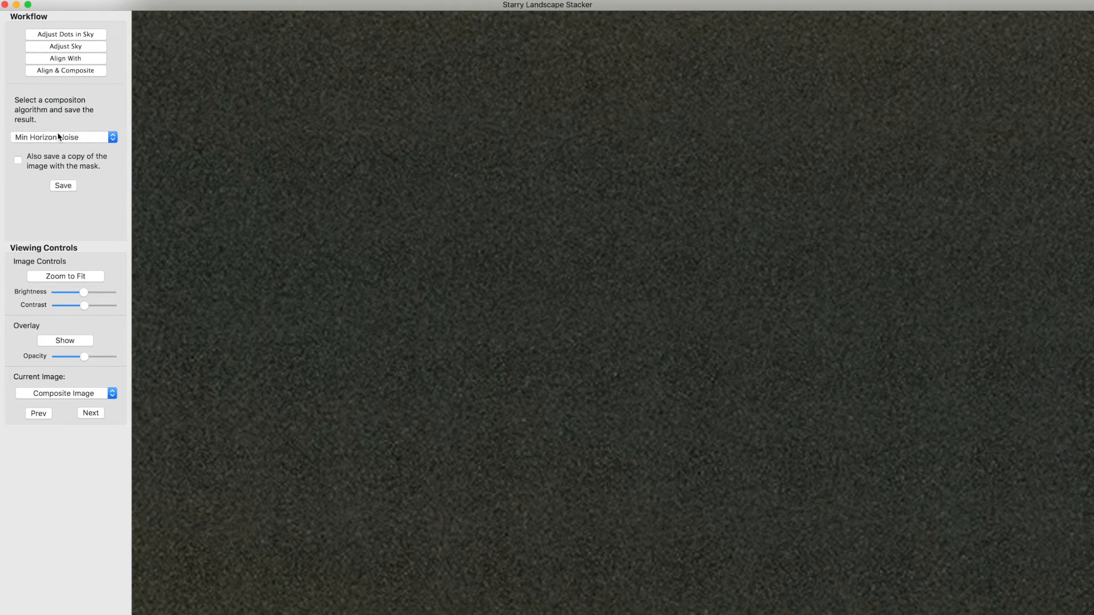
left_click(59, 138)
left_click(57, 149)
left_click(78, 136)
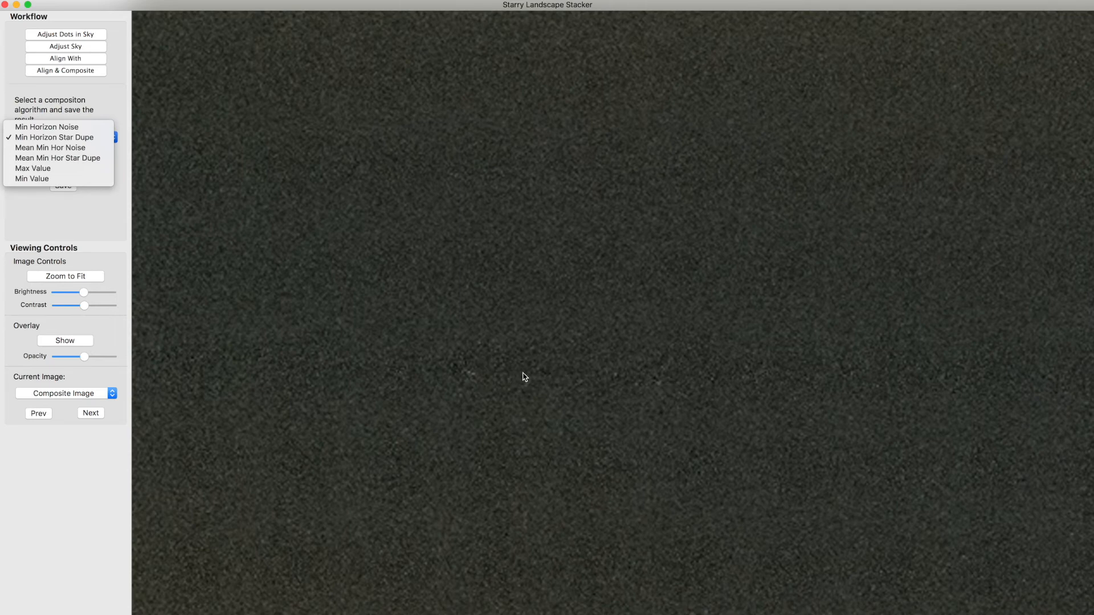
left_click(62, 126)
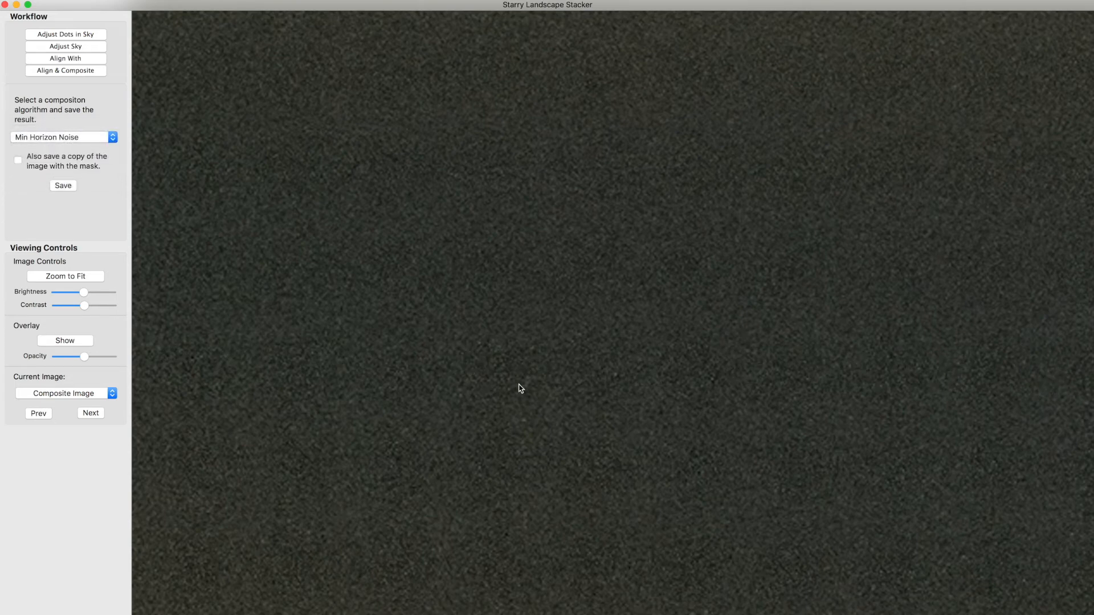
- Preview the Min Horizon Star Dupe and Mean Min Hor Noise algorithms close up along the treeline on the ridge
double_click(673, 375)
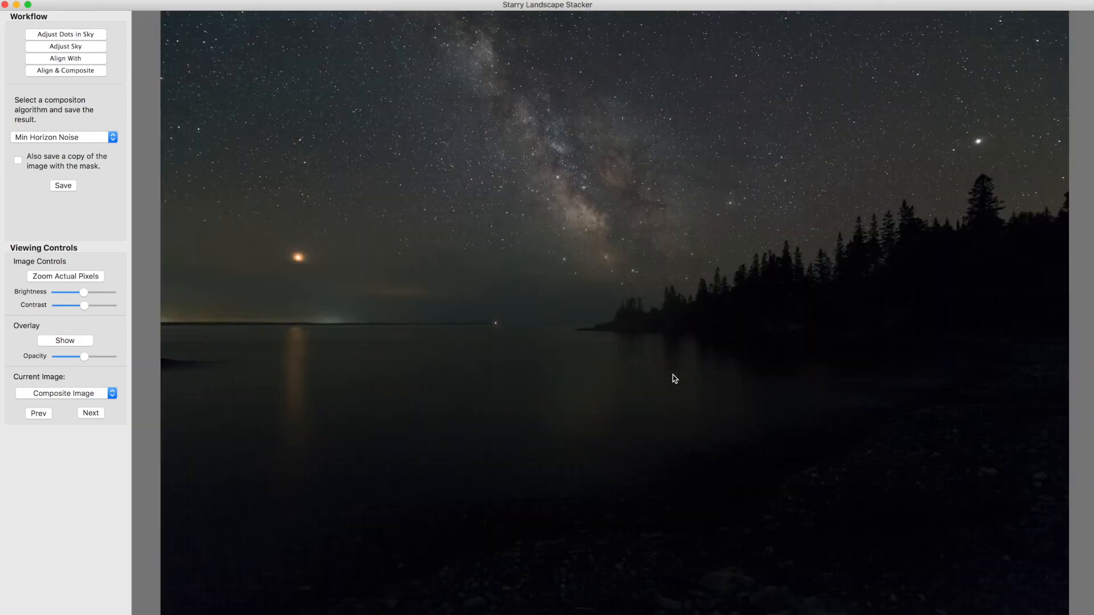
double_click(910, 215)
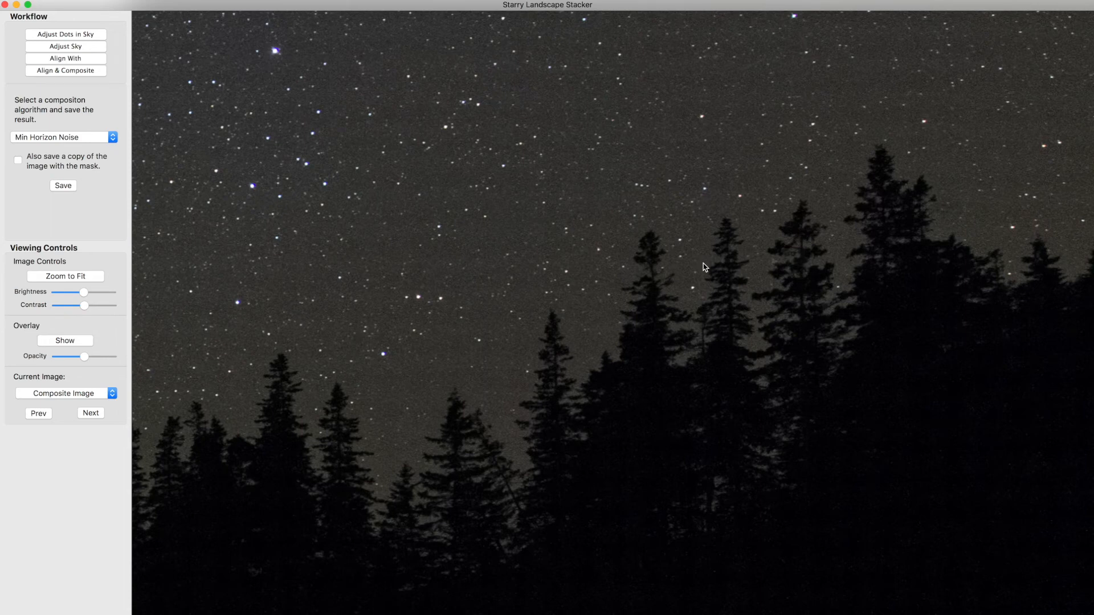
left_click(49, 142)
left_click(50, 147)
left_click(45, 142)
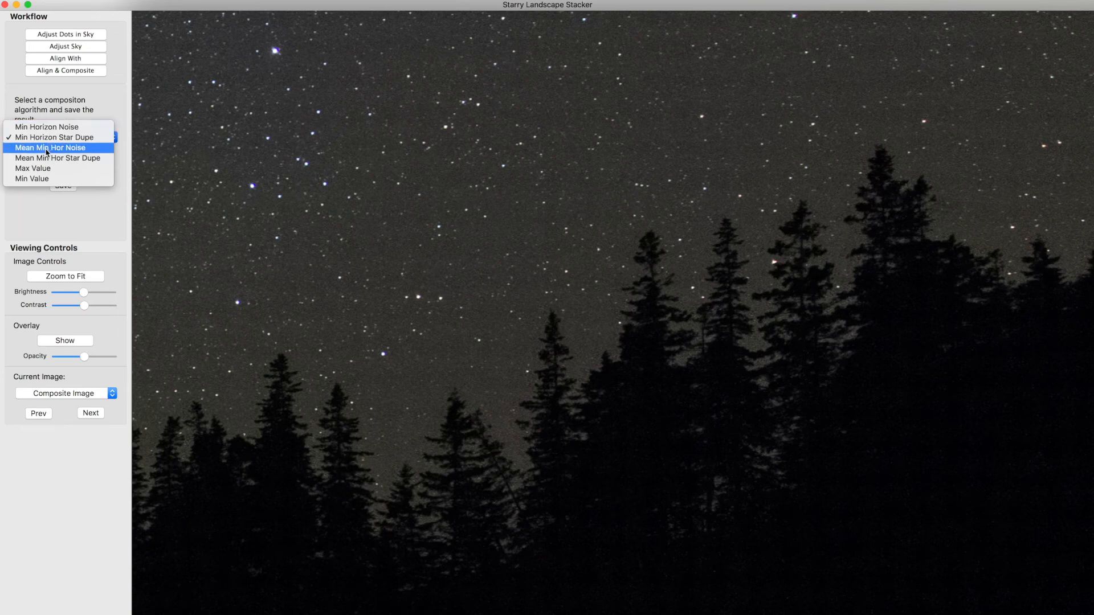
left_click(47, 149)
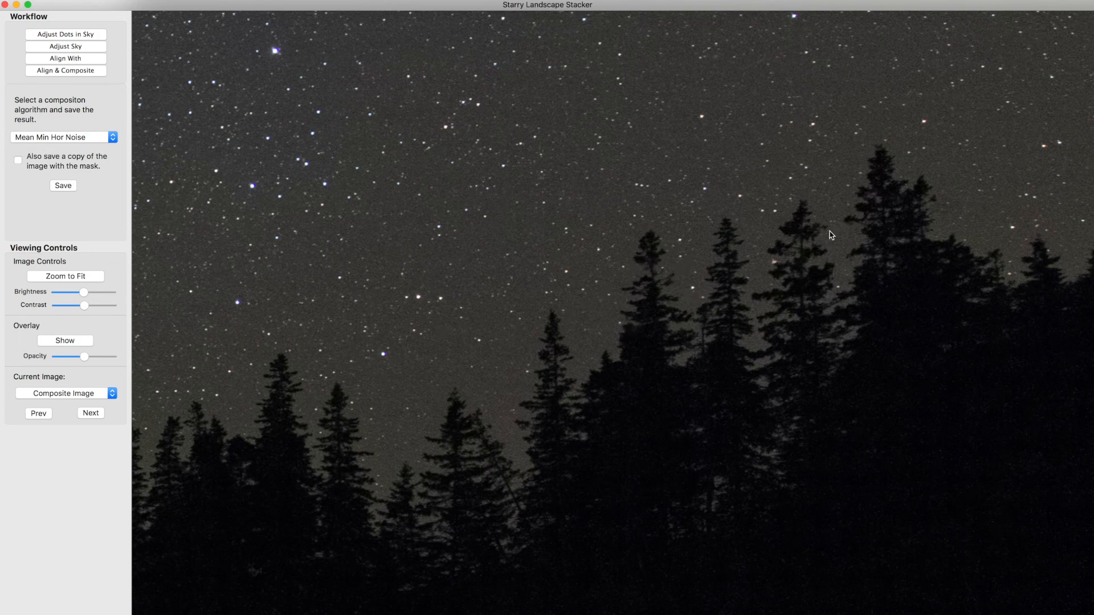
- Preview the Mean Min Hor Star Dupe algorithm at the treeline and return to Min Horizon Noise
left_click(65, 138)
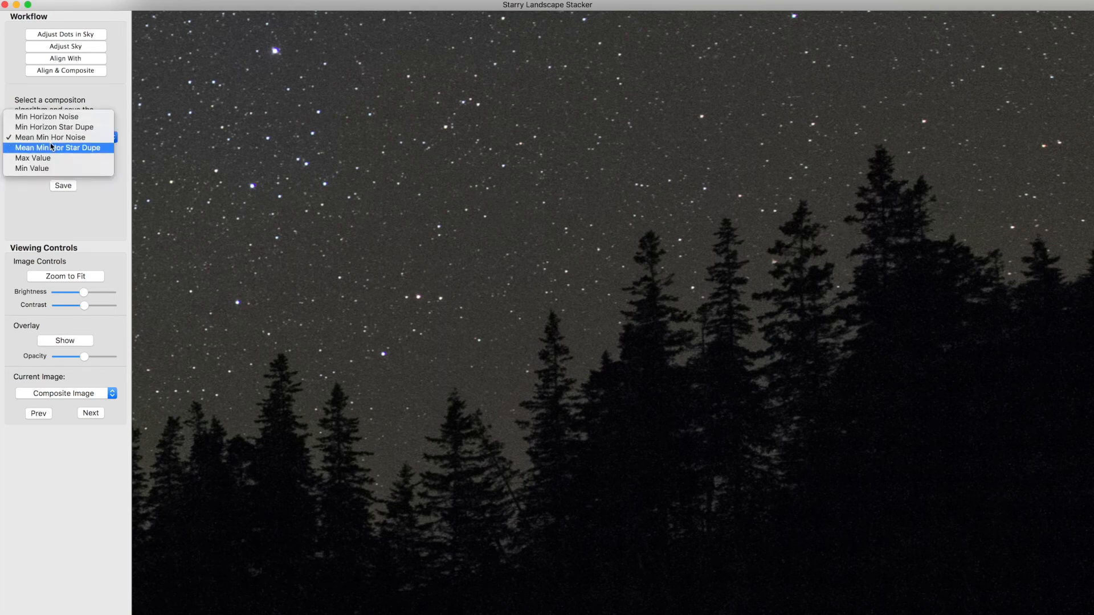
left_click(54, 148)
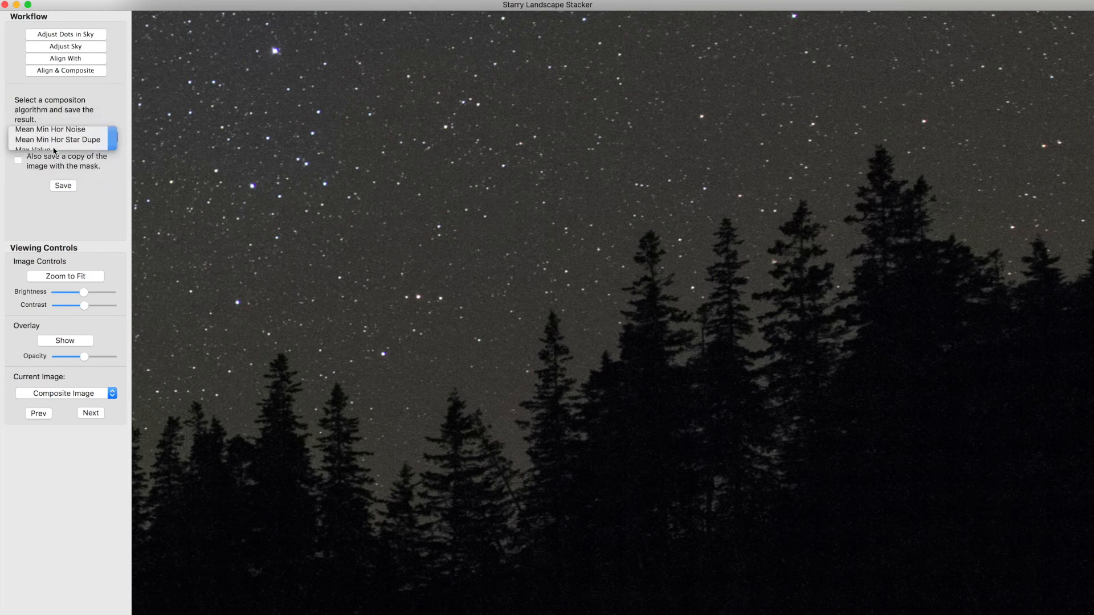
left_click(57, 139)
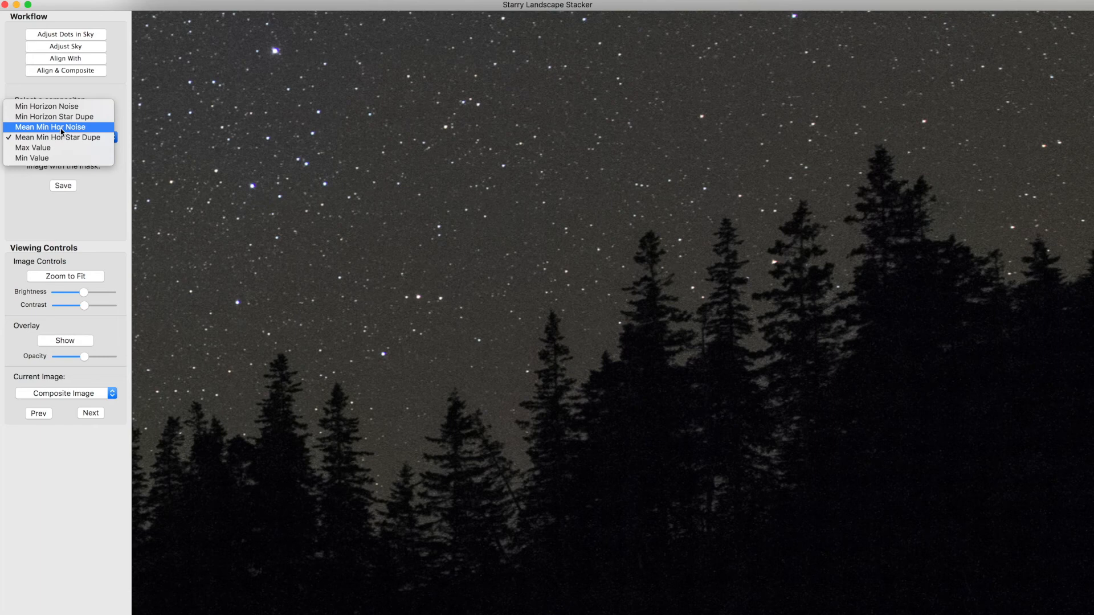
left_click(53, 108)
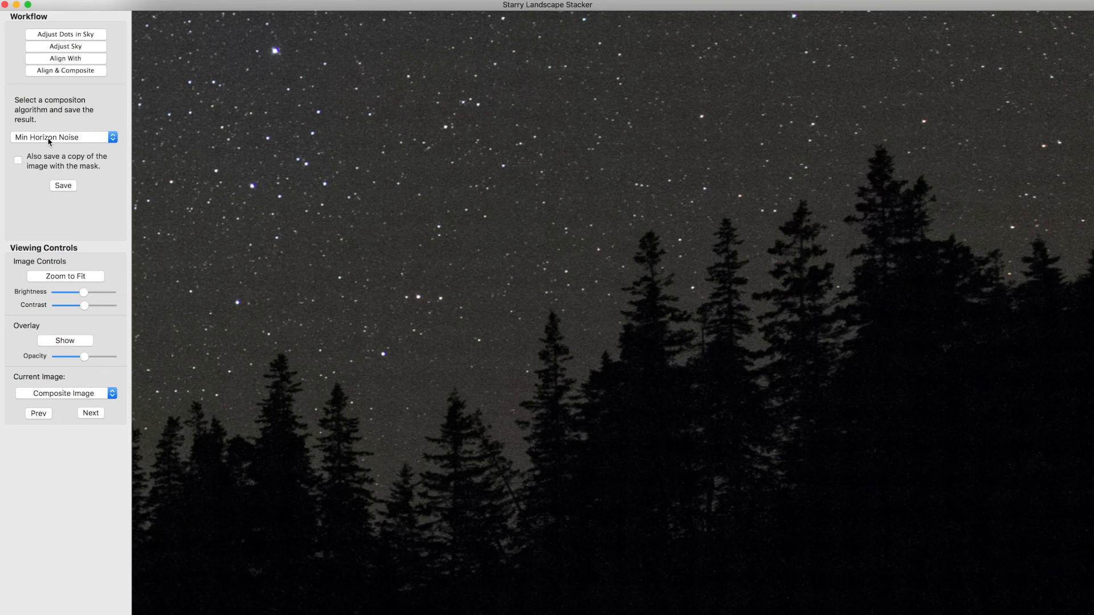
- Review the available composition algorithms, keep Min Horizon Noise, and examine the stars and sky noise around the treetops close up
left_click(50, 142)
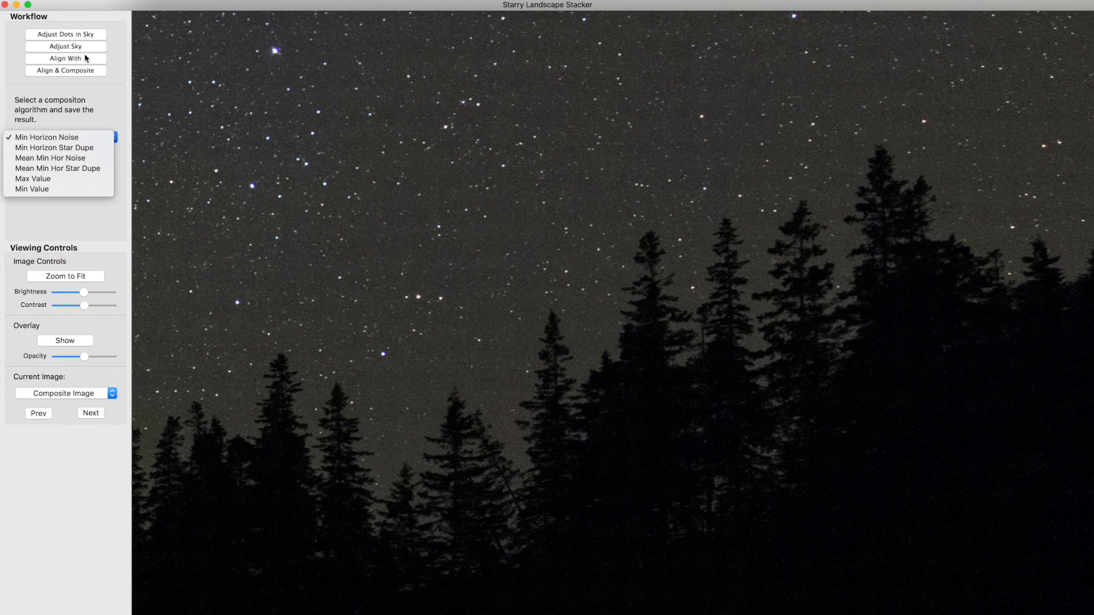
left_click(126, 118)
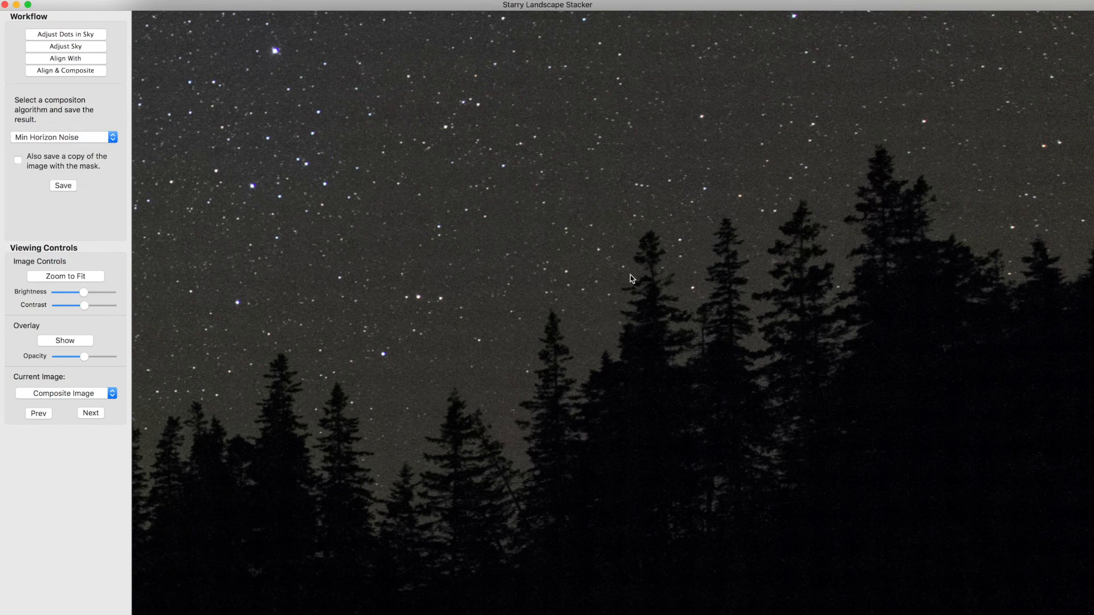
scroll(631, 278, "up", 5)
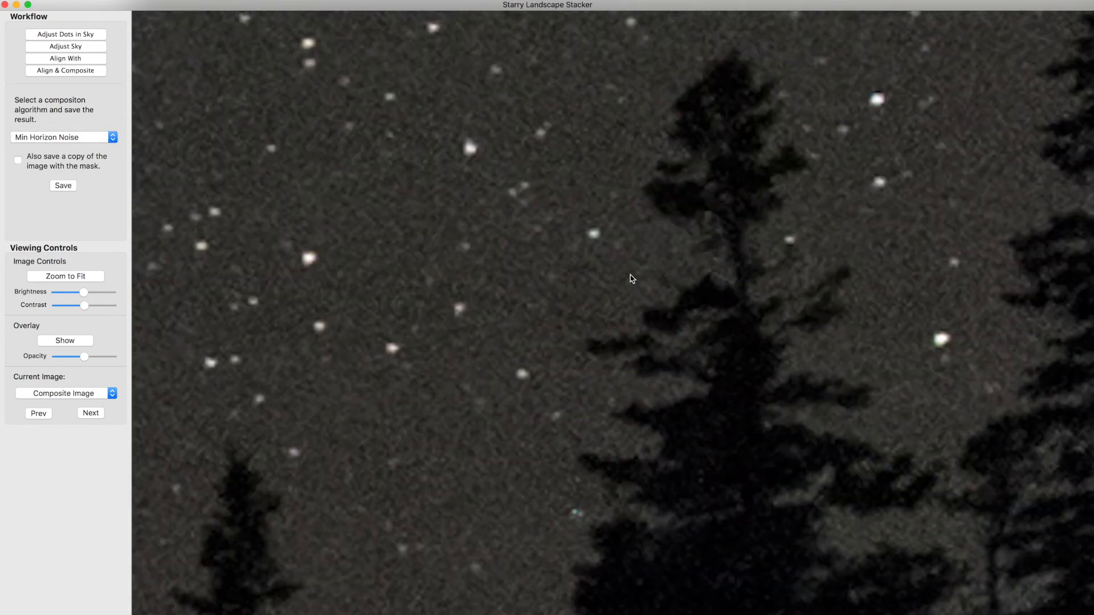
scroll(631, 279, "down", 5)
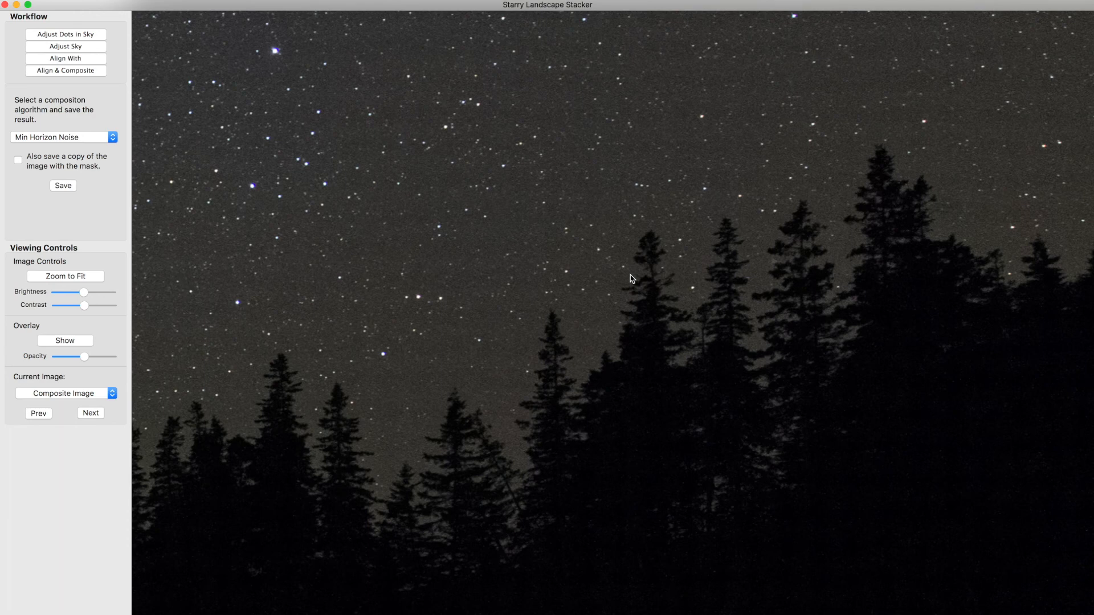